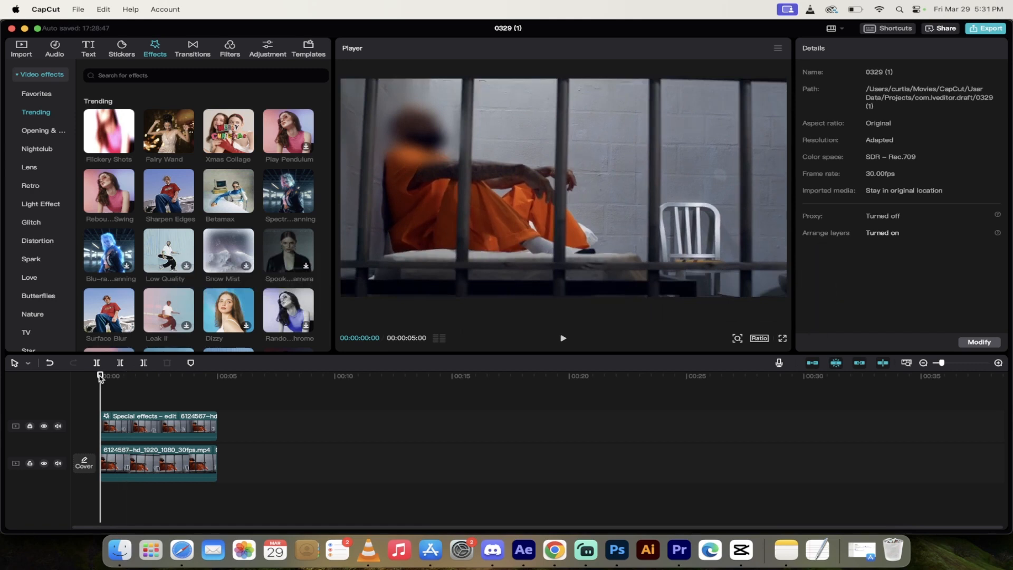
- Play back the finished face-blur example from the start and pause it partway through
key(space)
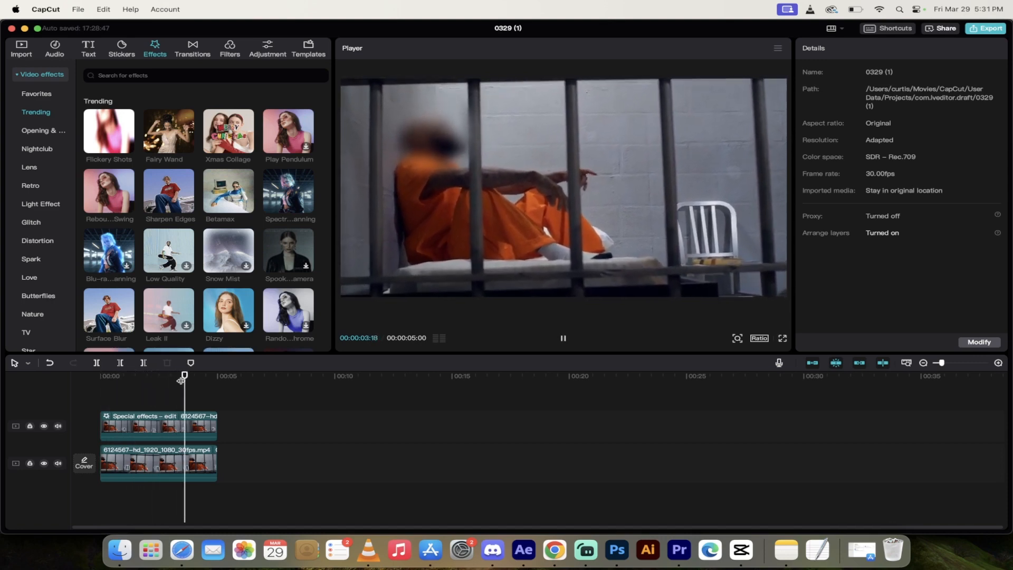
key(space)
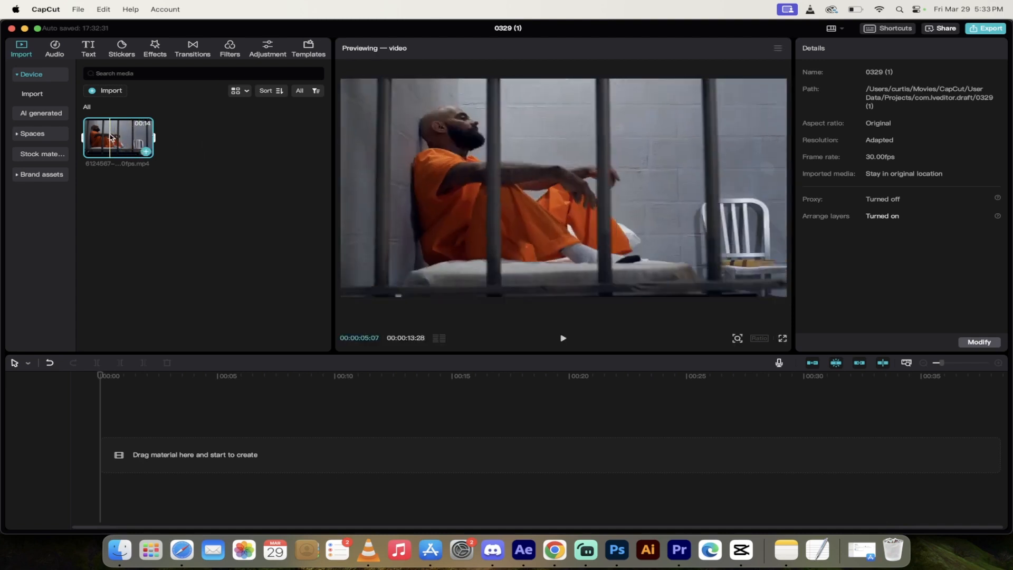
- Place the imported 6124567-hd_1920_1080_30fps.mp4 clip at the start of the timeline and duplicate it onto a track directly above
drag(109, 137, 103, 455)
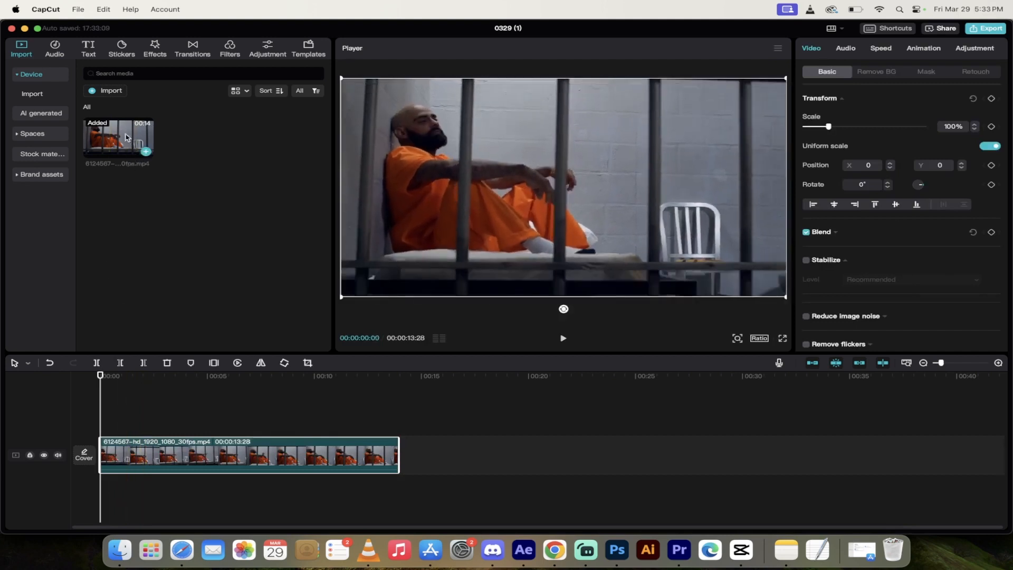
drag(120, 130, 90, 424)
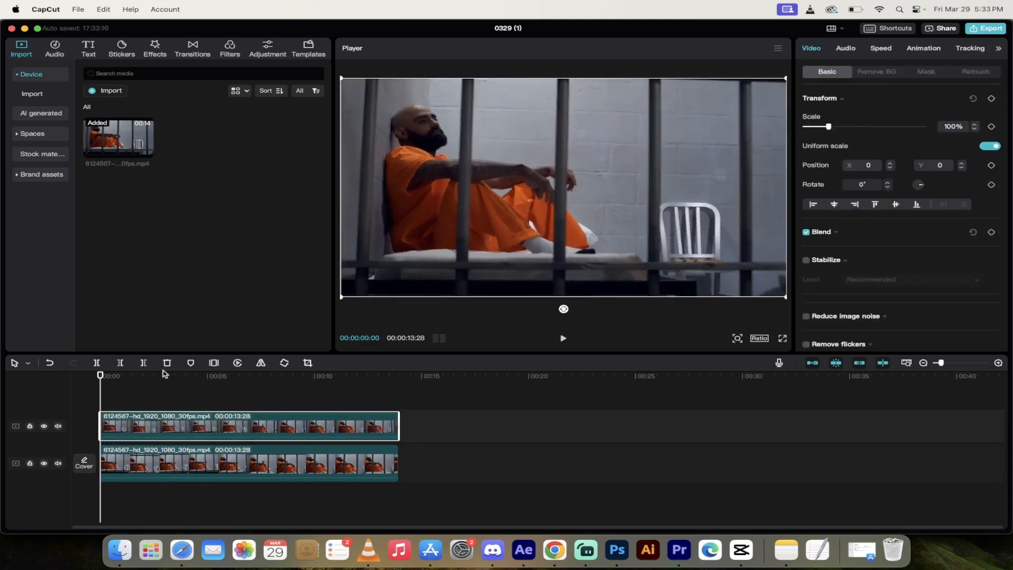
key(Delete)
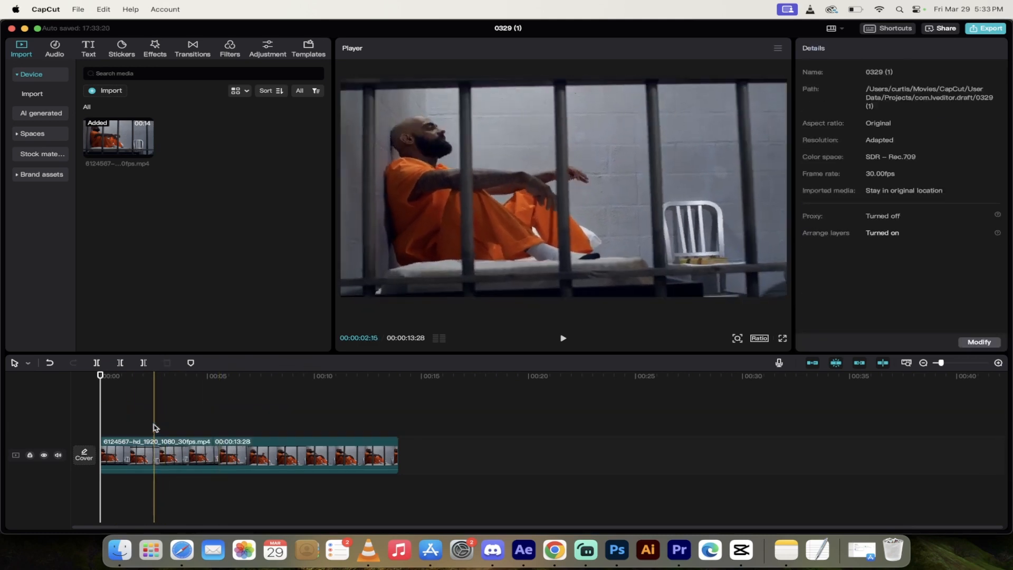
click(160, 449)
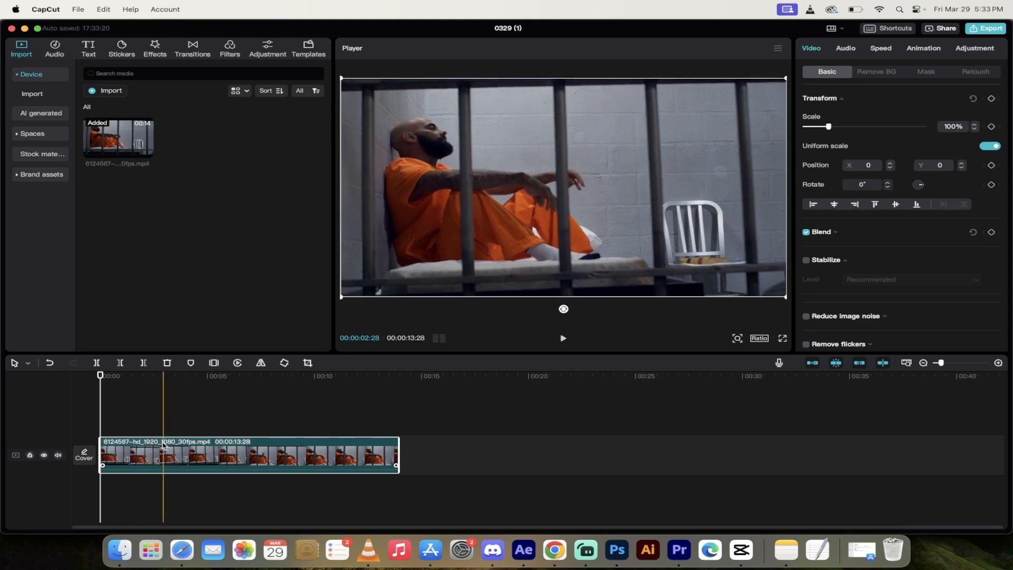
drag(152, 449, 167, 408)
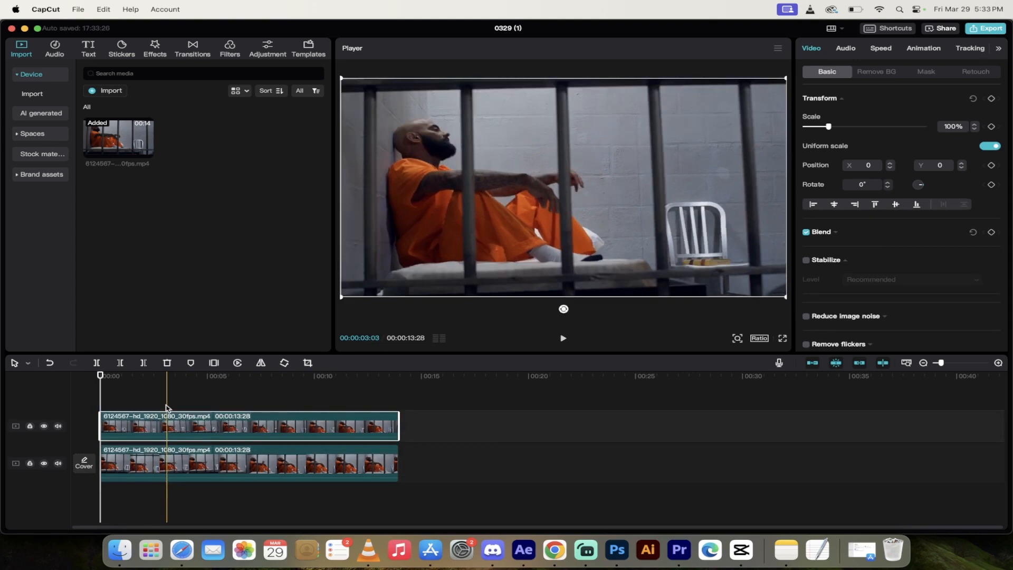
- Hide the lower video track and apply a Circle mask to the upper clip
click(164, 457)
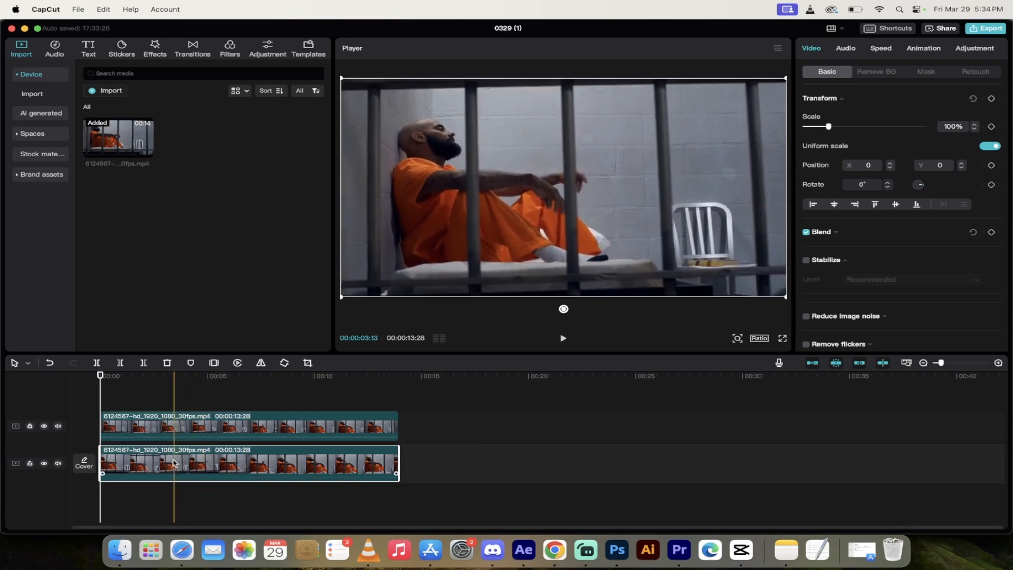
click(44, 466)
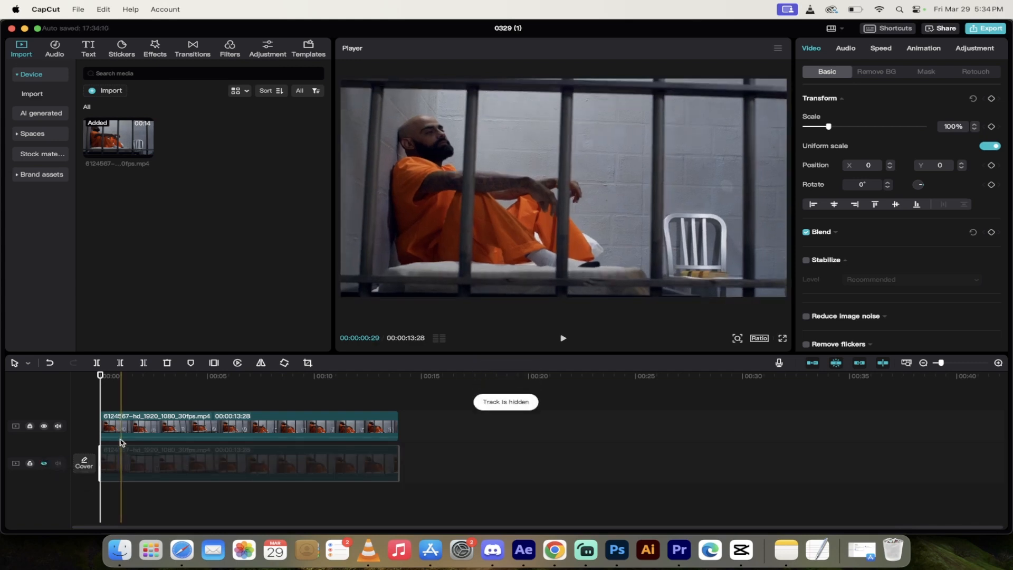
click(156, 420)
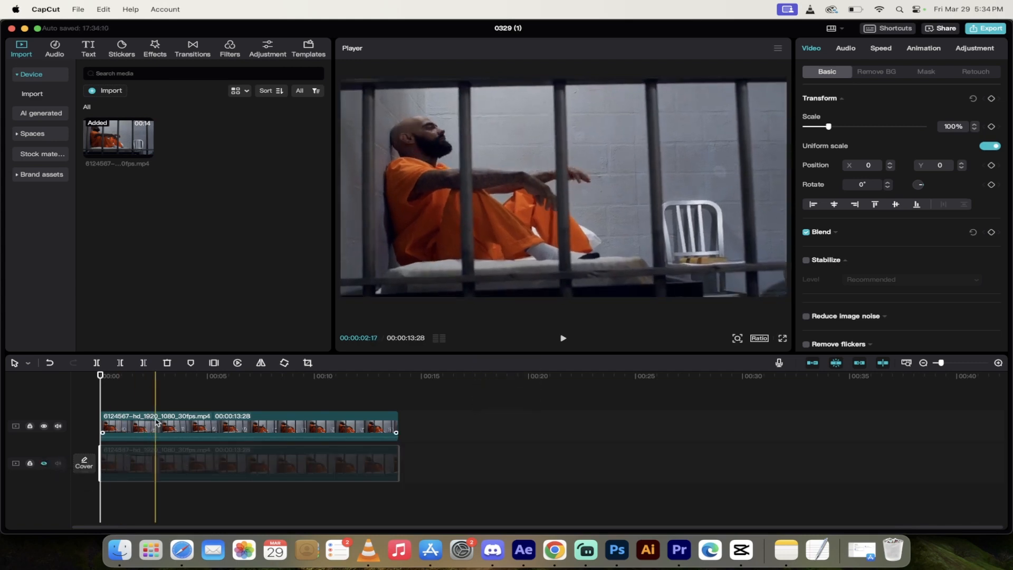
click(189, 420)
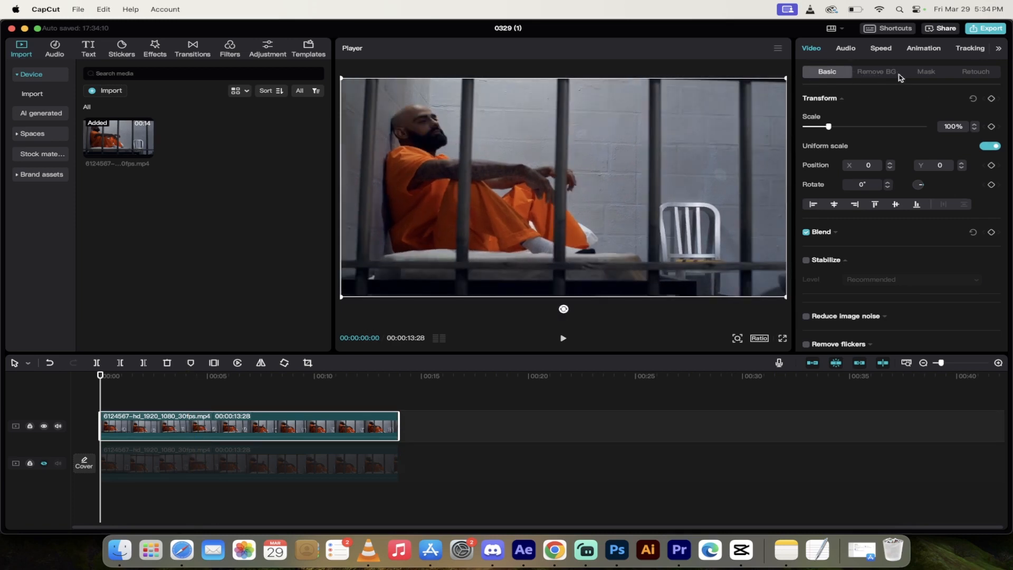
click(927, 73)
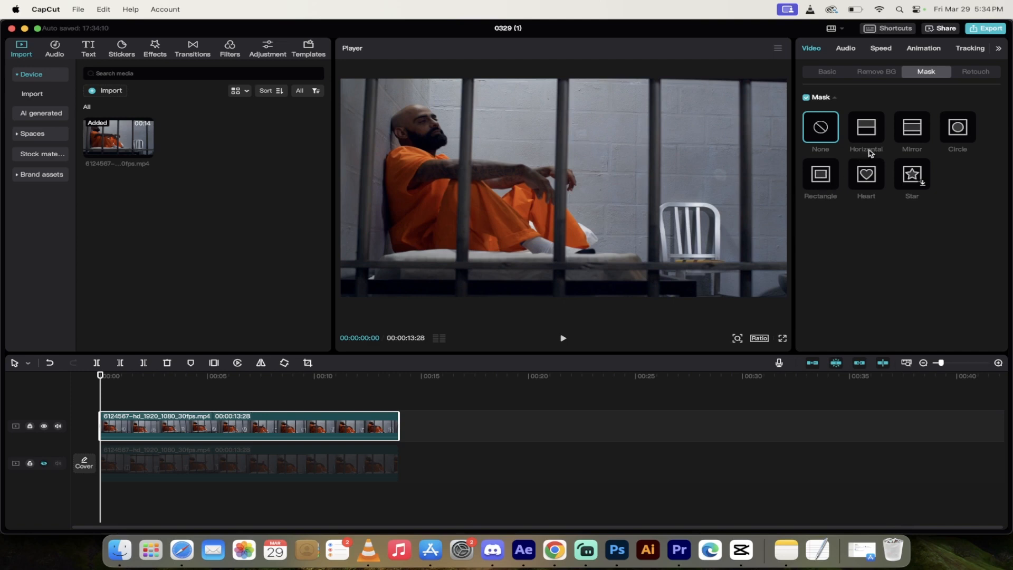
click(961, 131)
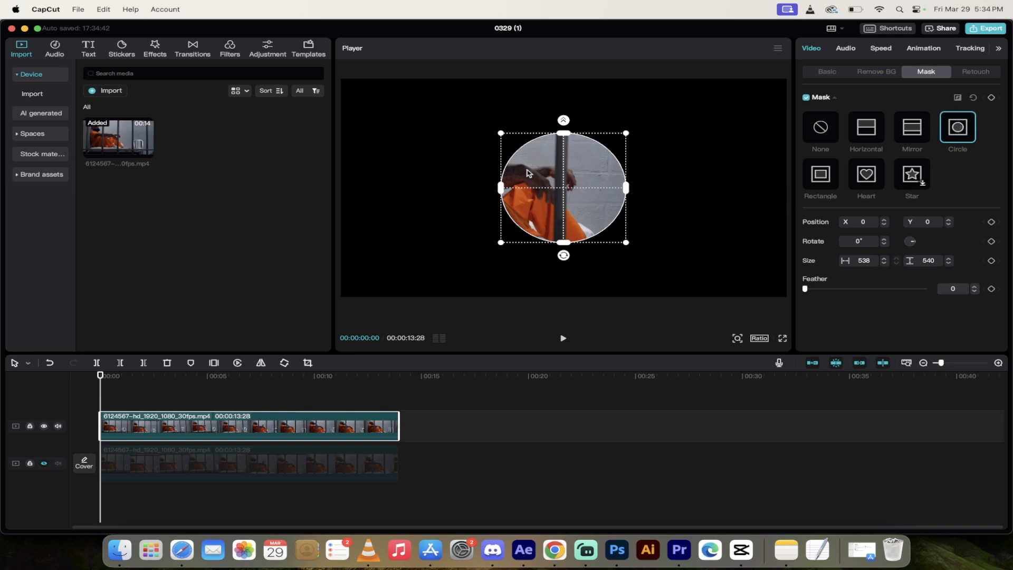
- Fit the circle mask around the man's head at about X -616, Y 286, size about 402 by 404, with feather 4
drag(566, 191, 425, 137)
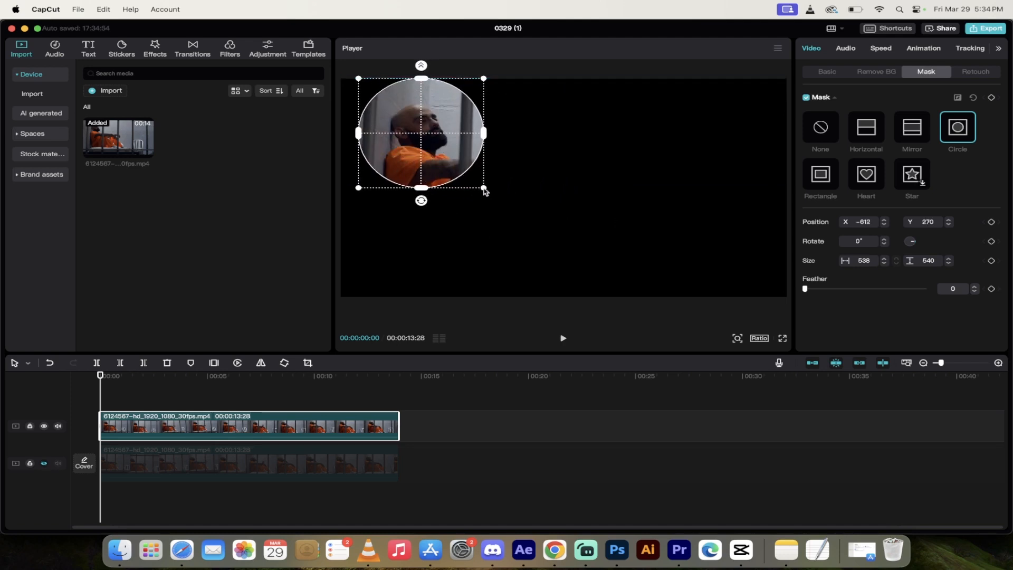
drag(484, 188, 468, 174)
drag(419, 132, 418, 131)
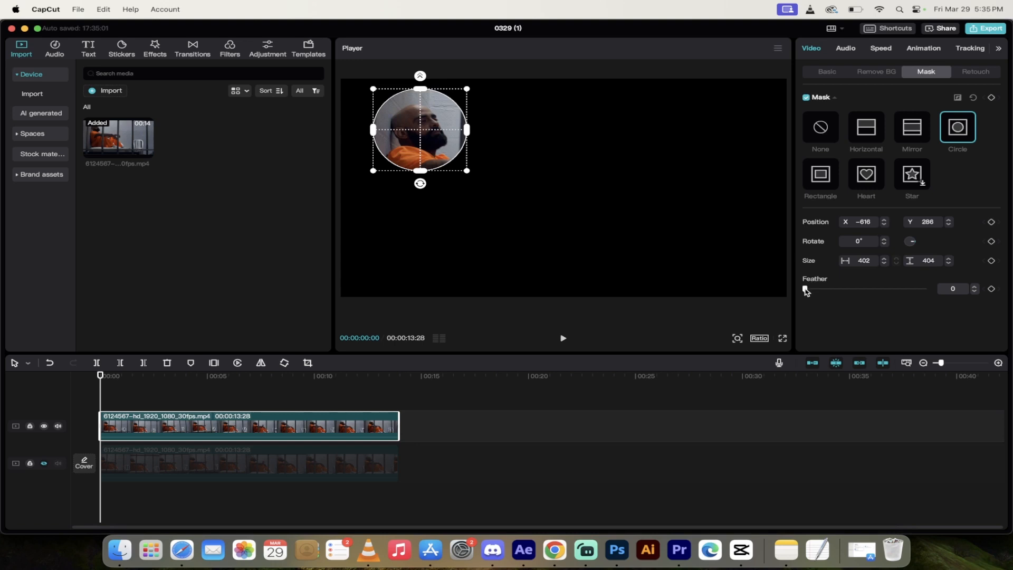
drag(805, 288, 811, 292)
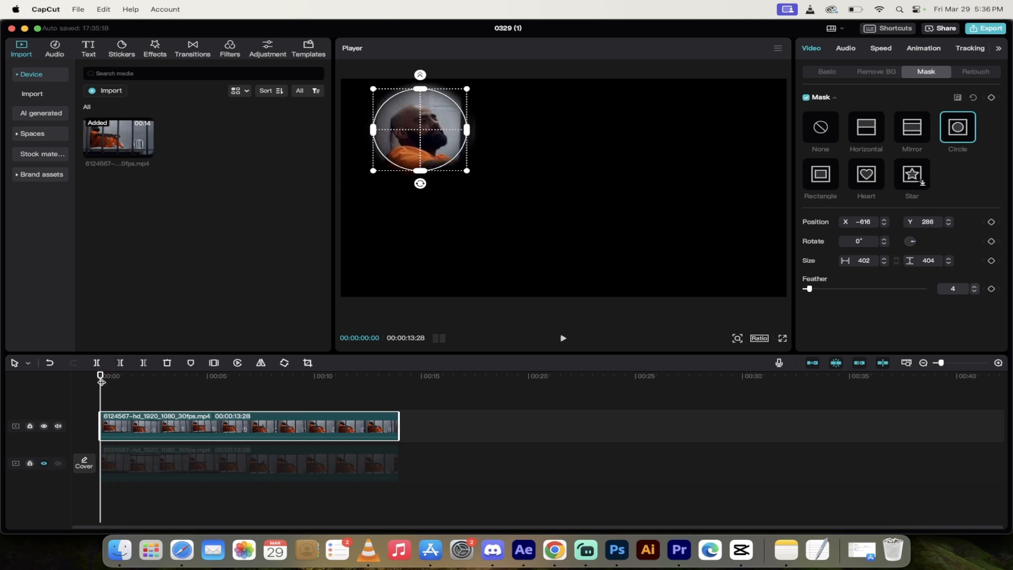
- Keyframe all mask properties at the clip's start and move the mask onto the head at 00:00:02:00, about X -591, Y 212
mouse_move(102, 382)
mouse_down()
mouse_move(264, 380)
mouse_move(101, 377)
mouse_up()
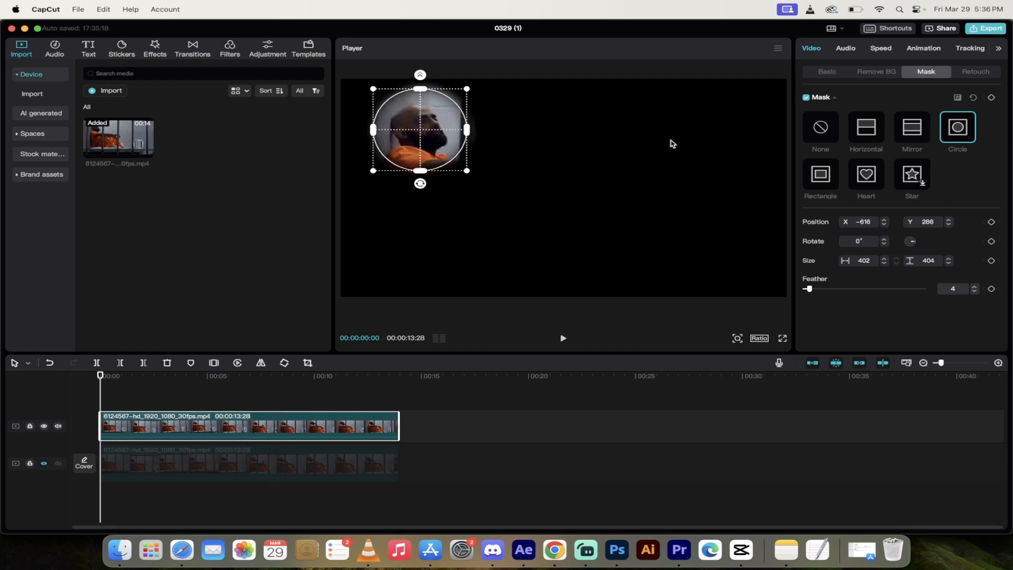
click(991, 98)
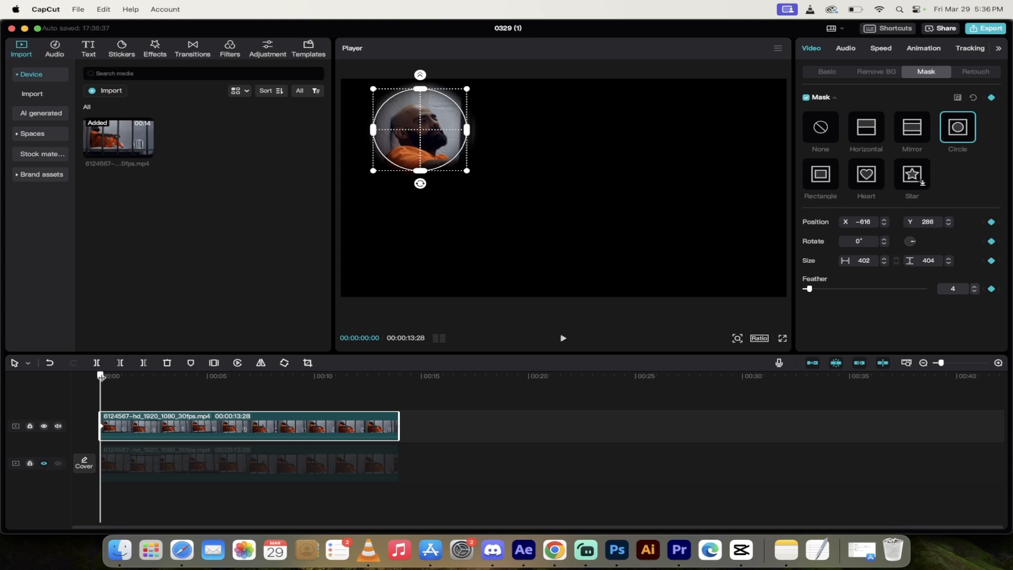
drag(100, 375, 143, 376)
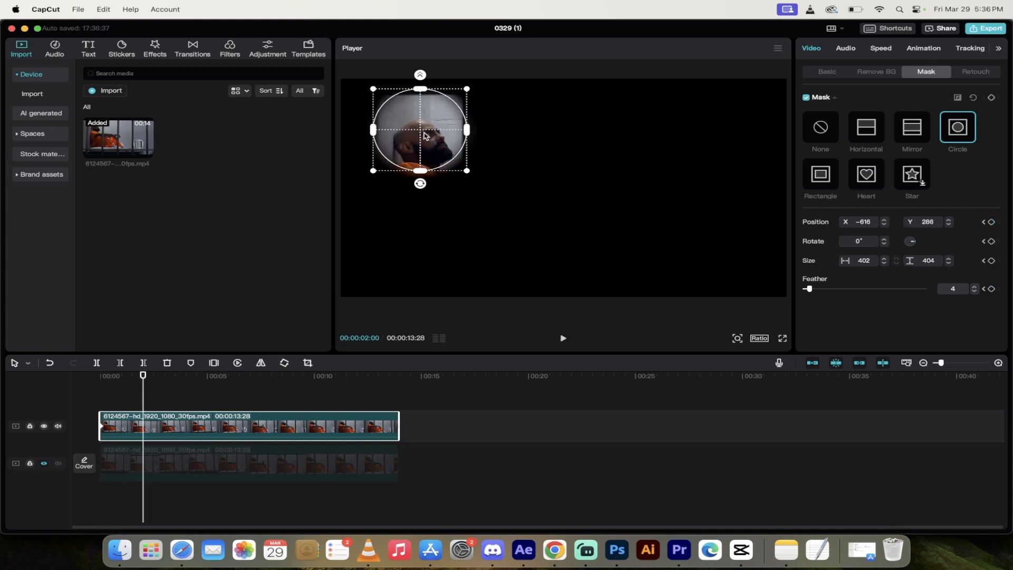
drag(422, 136, 429, 149)
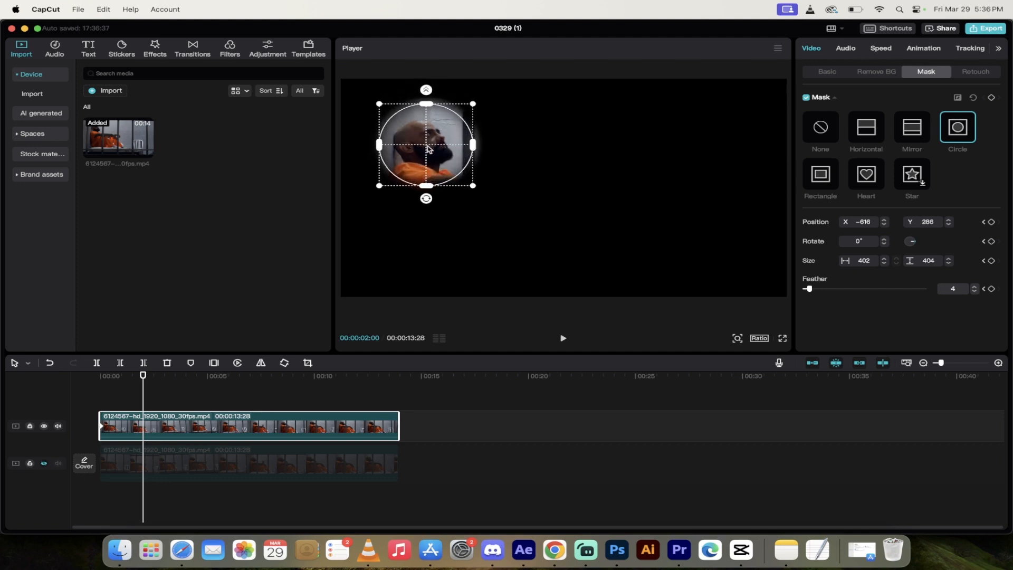
- Reposition the mask over the man's head at 00:00:04:02 and at 00:00:06:04, the latter at about X -437, Y 272
drag(143, 376, 188, 381)
drag(435, 156, 438, 140)
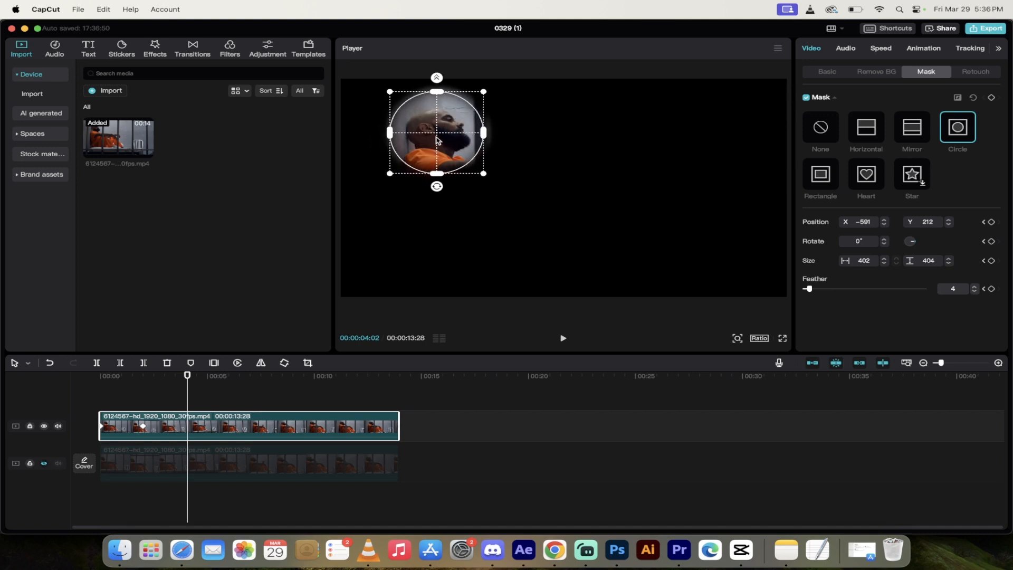
drag(189, 377, 232, 376)
drag(437, 132, 464, 132)
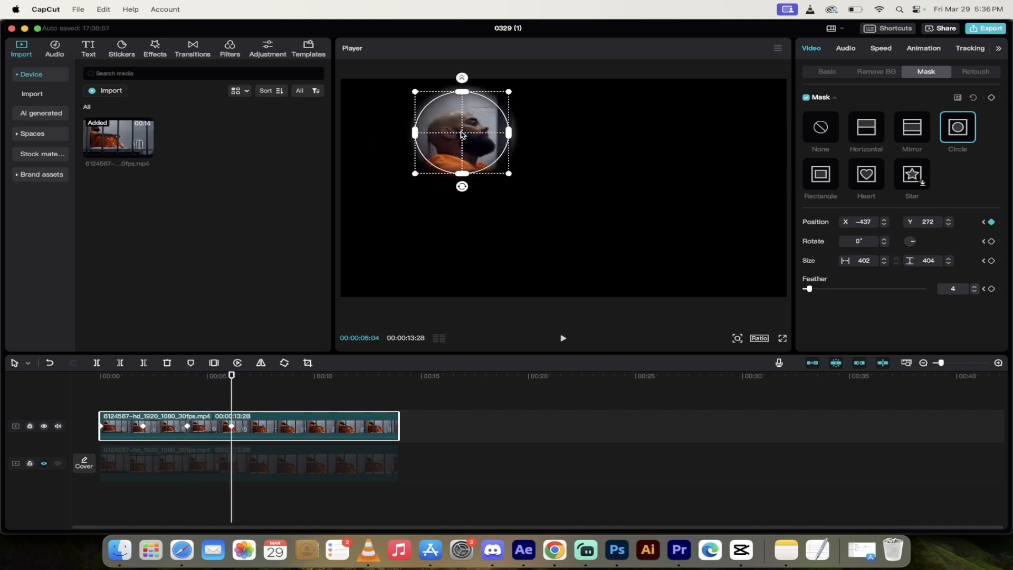
- Reposition the mask at 8:17 (about X -526, Y 253), 11:06 (about X -505, Y 279) and the clip's end (about X -578, Y 295)
drag(233, 381, 283, 378)
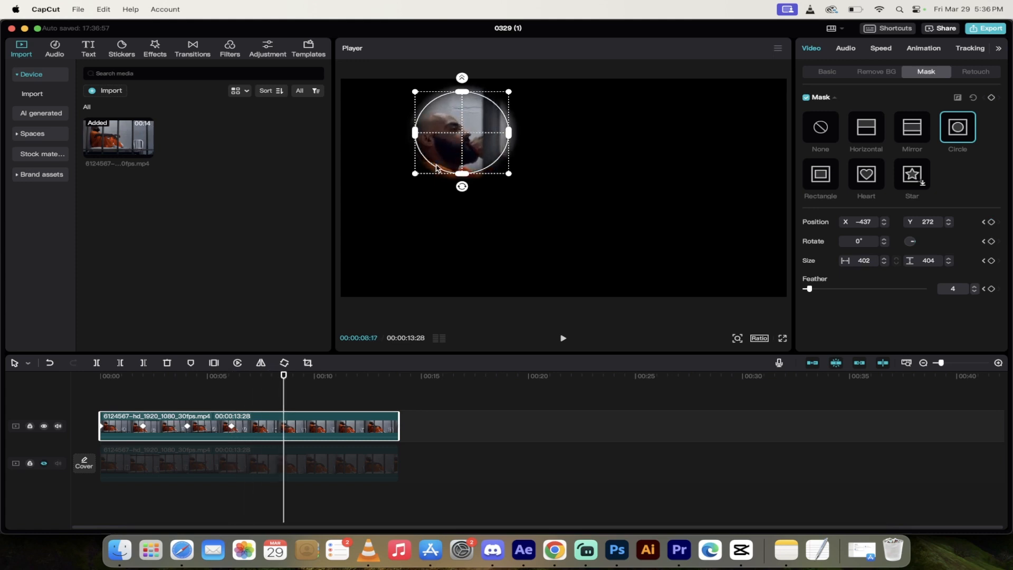
drag(465, 139, 445, 141)
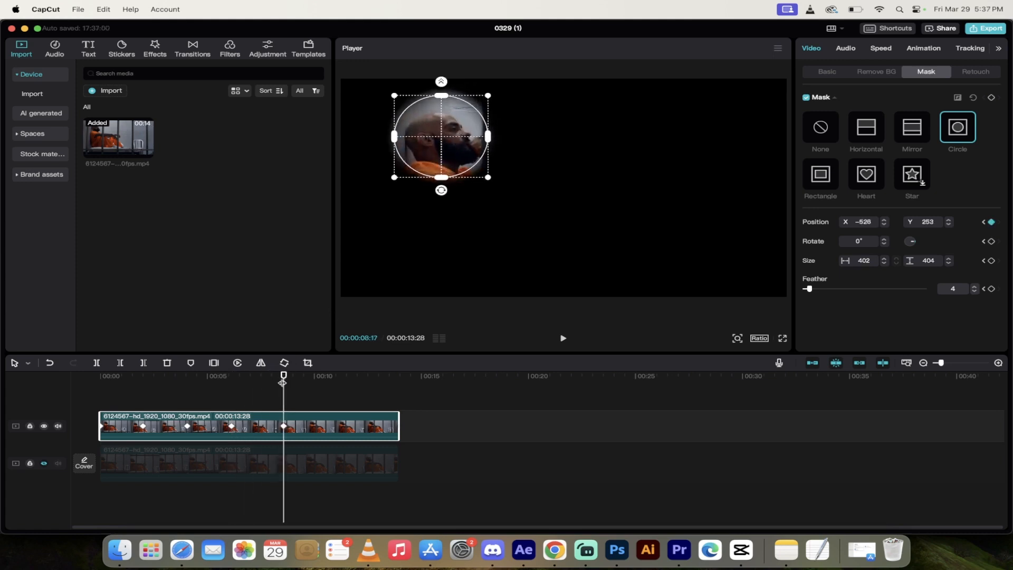
drag(284, 375, 340, 375)
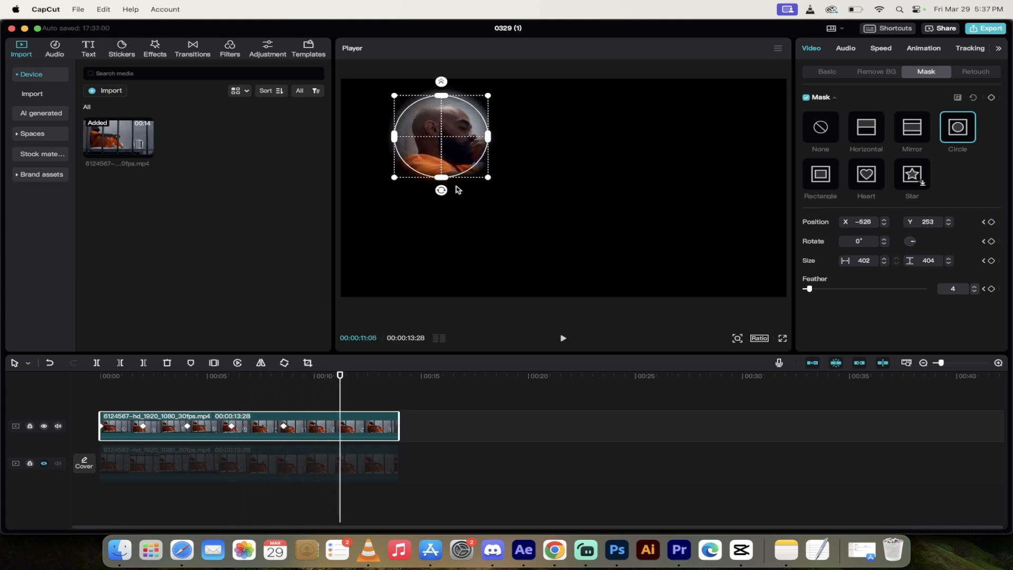
drag(450, 145, 454, 140)
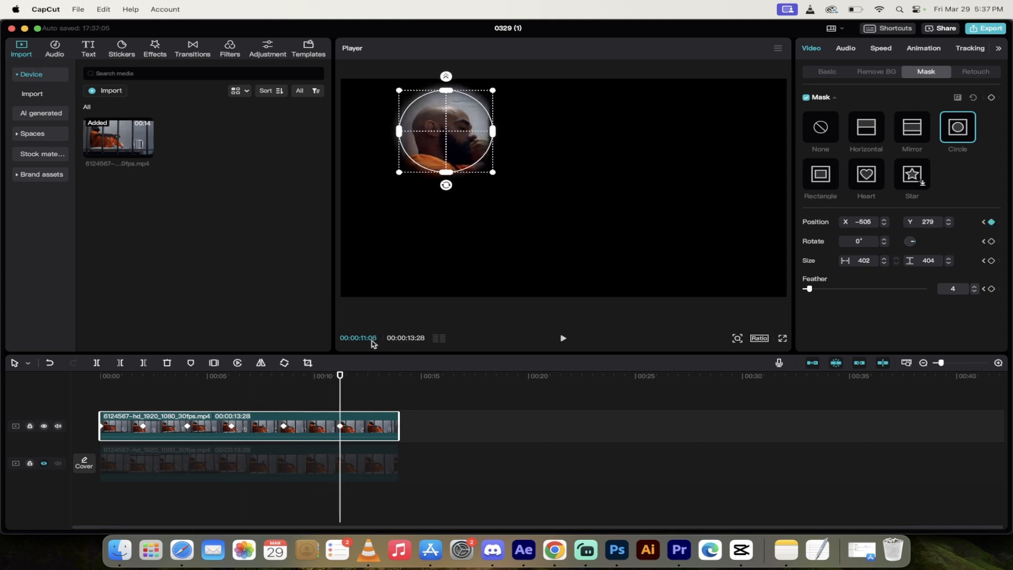
drag(340, 376, 399, 376)
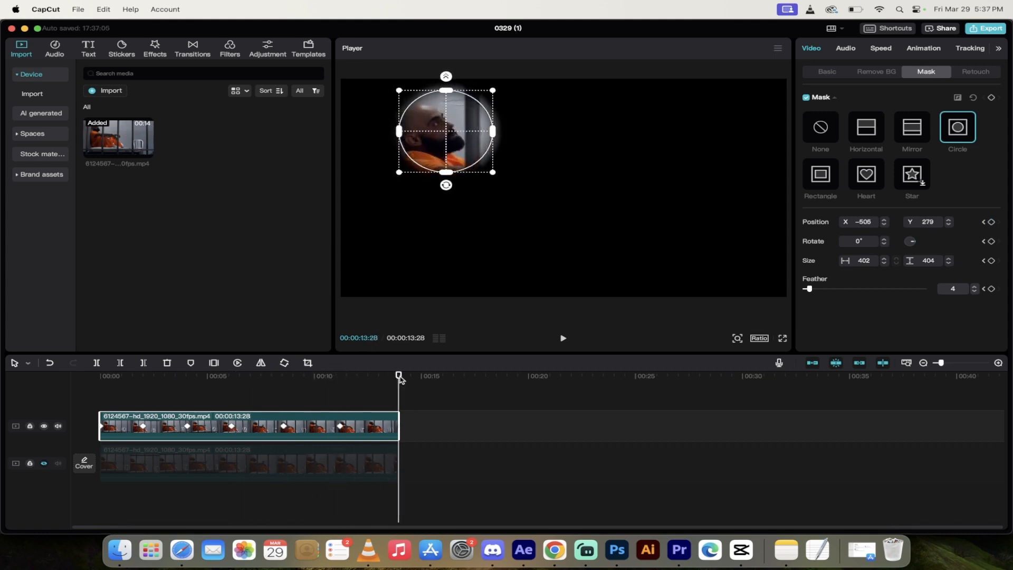
mouse_move(452, 140)
mouse_down()
mouse_move(437, 145)
mouse_move(433, 134)
mouse_up()
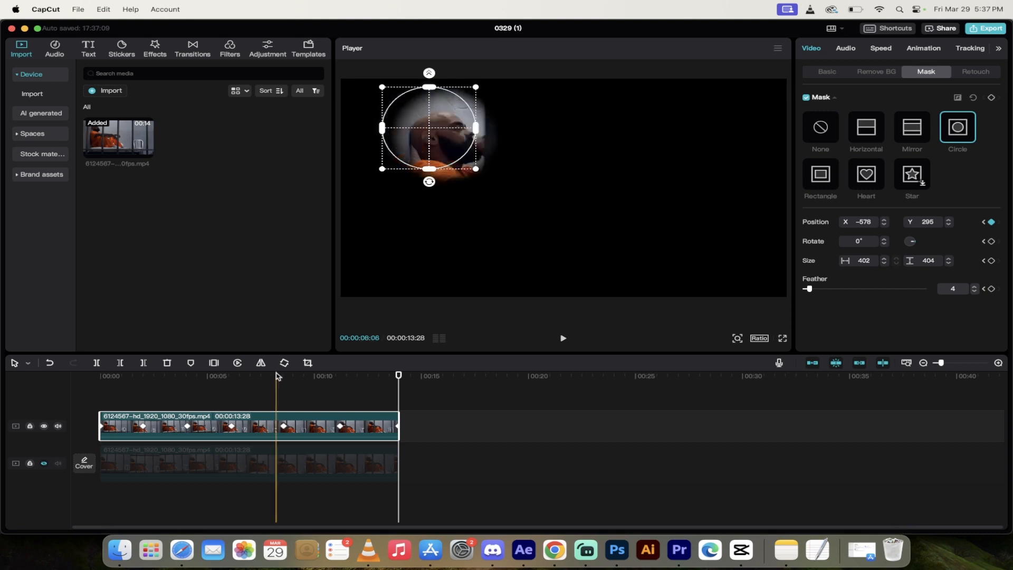
- Return the playhead to the clip's start and search the video effects for "blur"
drag(262, 384, 98, 379)
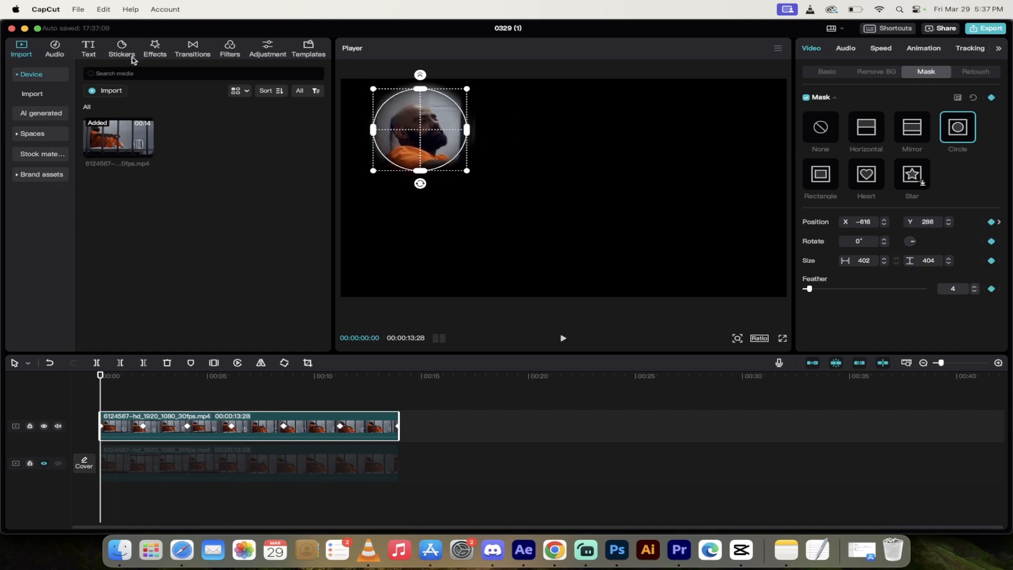
click(155, 49)
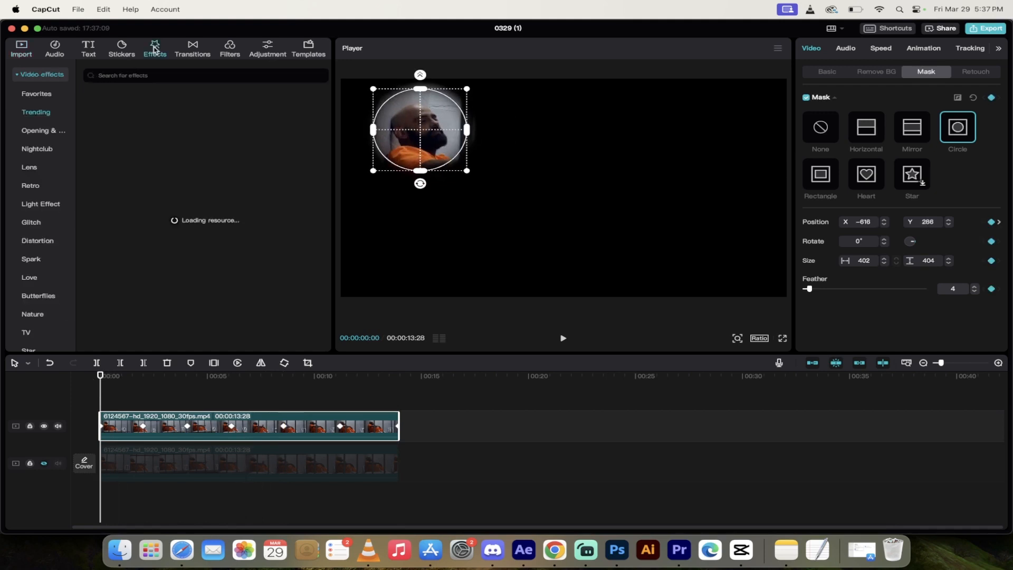
click(140, 76)
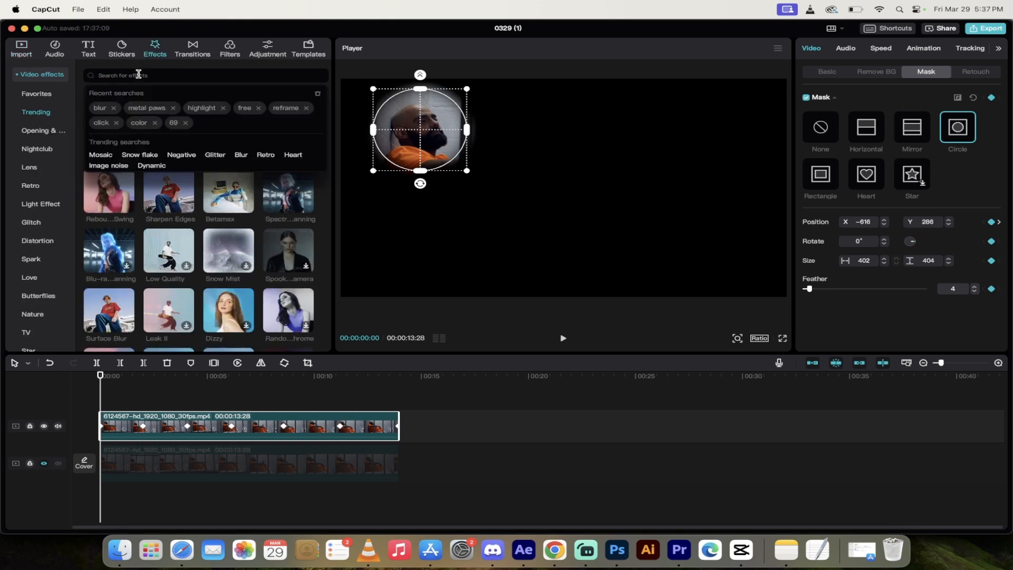
text(blur)
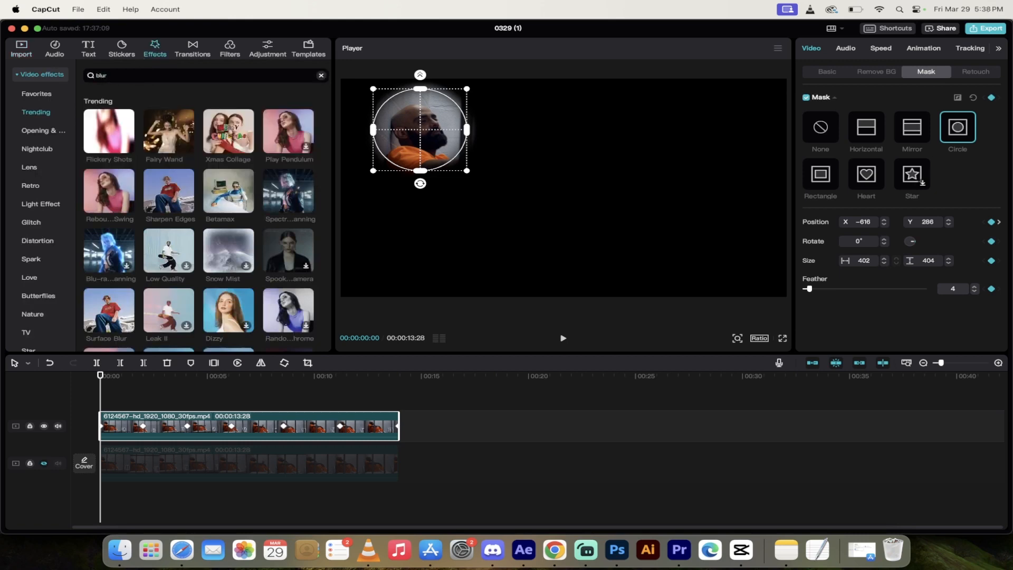
key(Return)
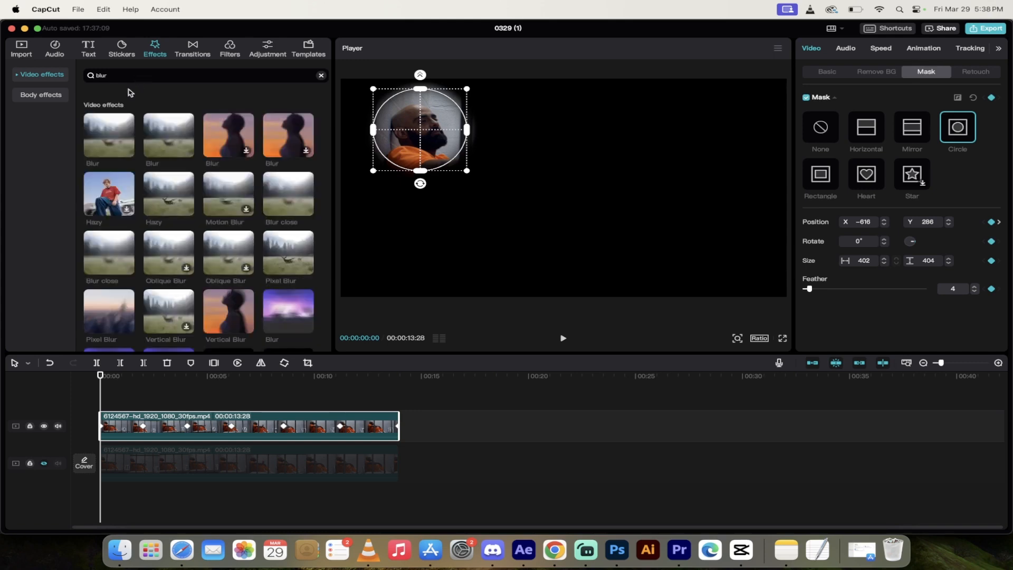
- Apply the first Blur video effect from the search results directly onto the masked duplicate clip
scroll(151, 227, down, 3)
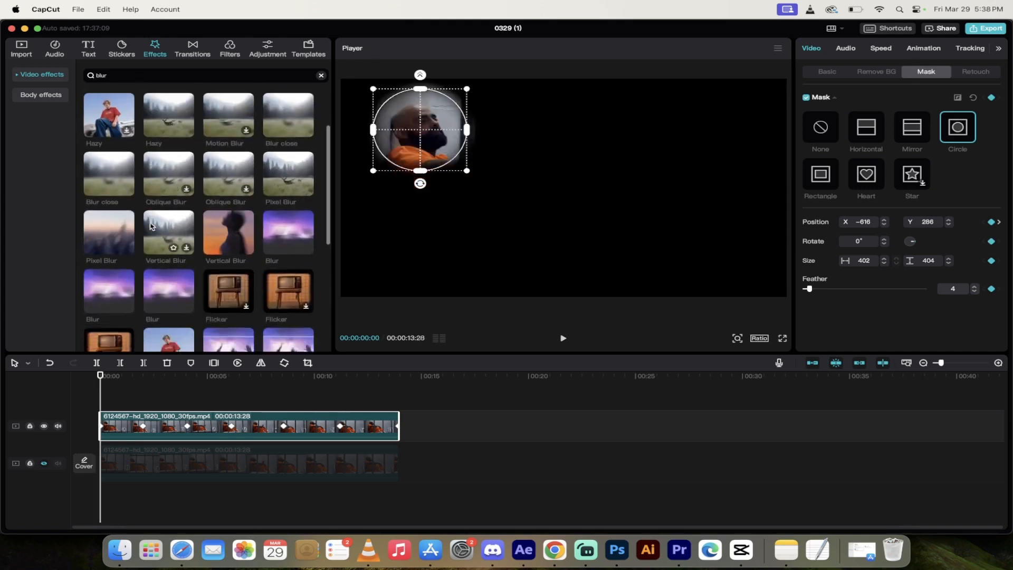
scroll(152, 227, up, 3)
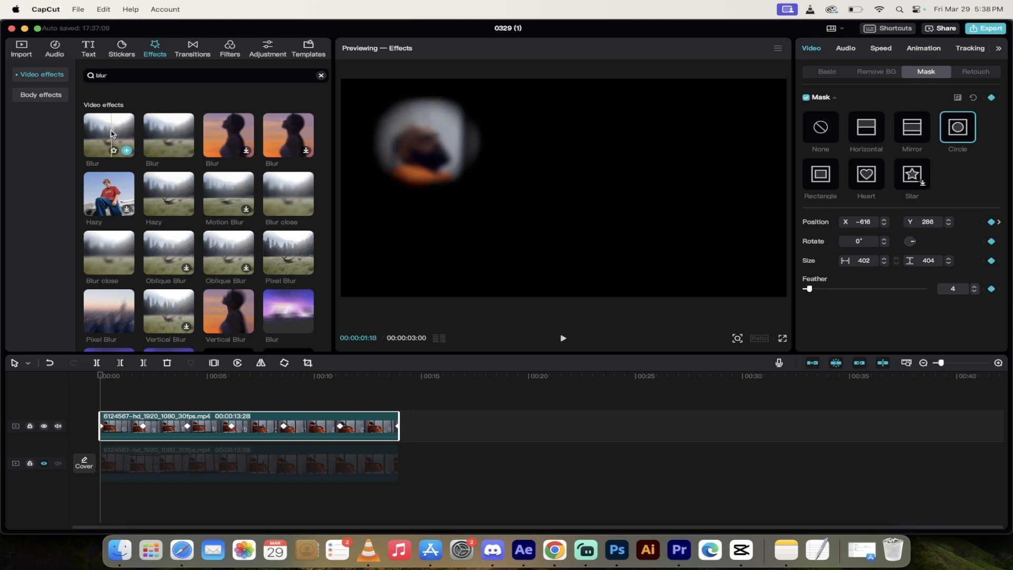
drag(111, 133, 104, 405)
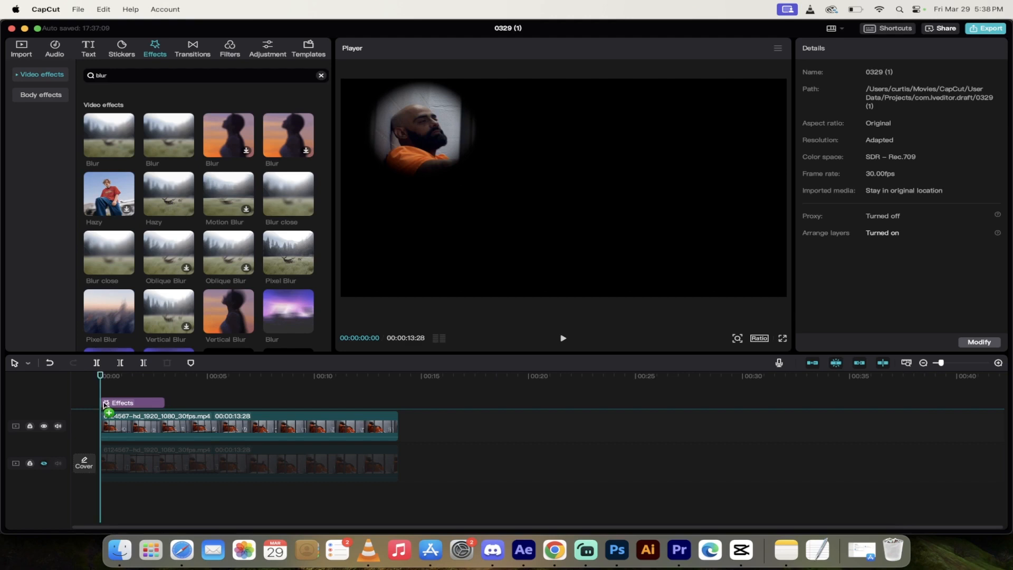
drag(105, 405, 106, 422)
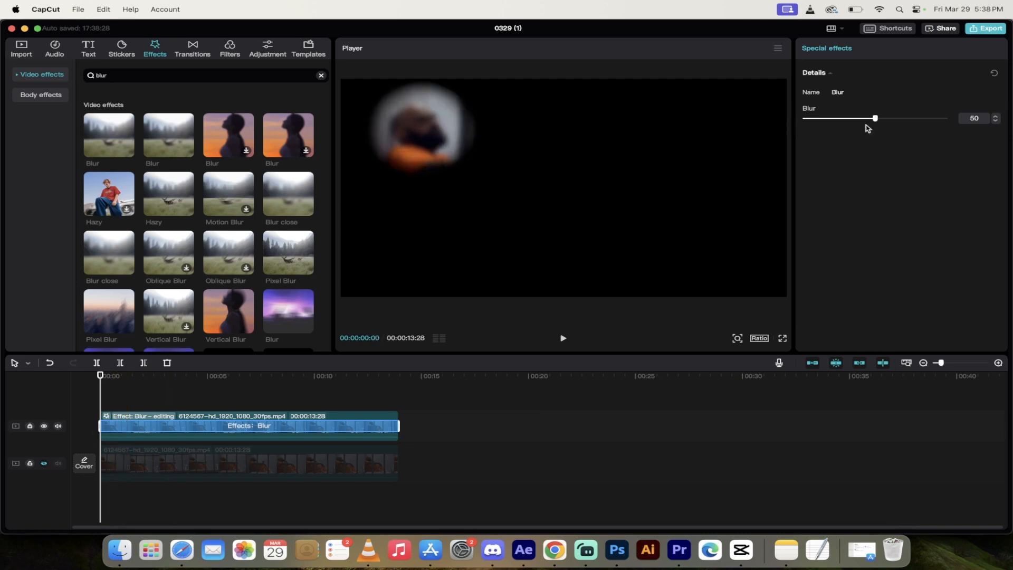
- Set the Blur effect's strength to 100, preview the masked clip, and return the playhead to the start
drag(875, 119, 947, 119)
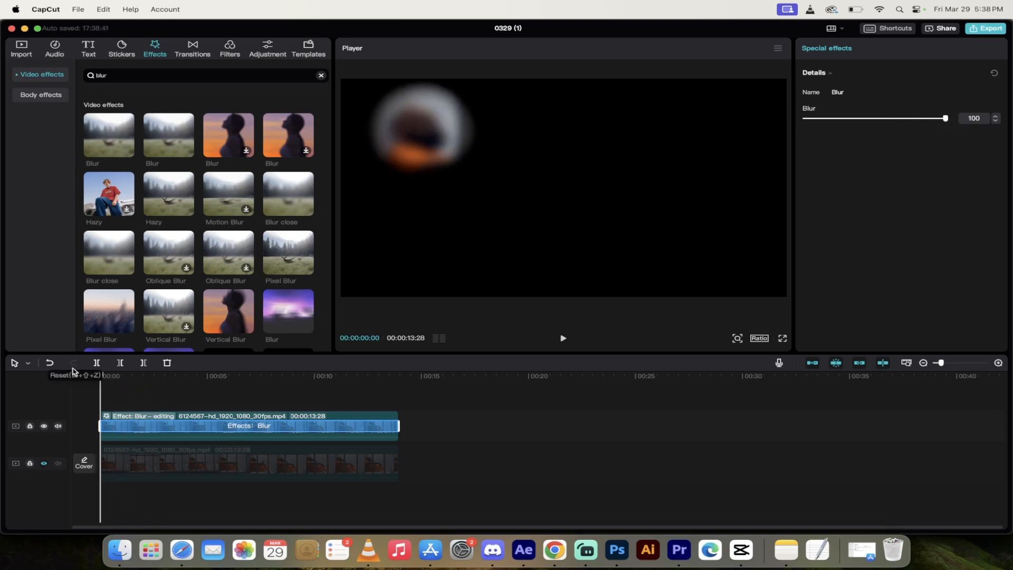
key(space)
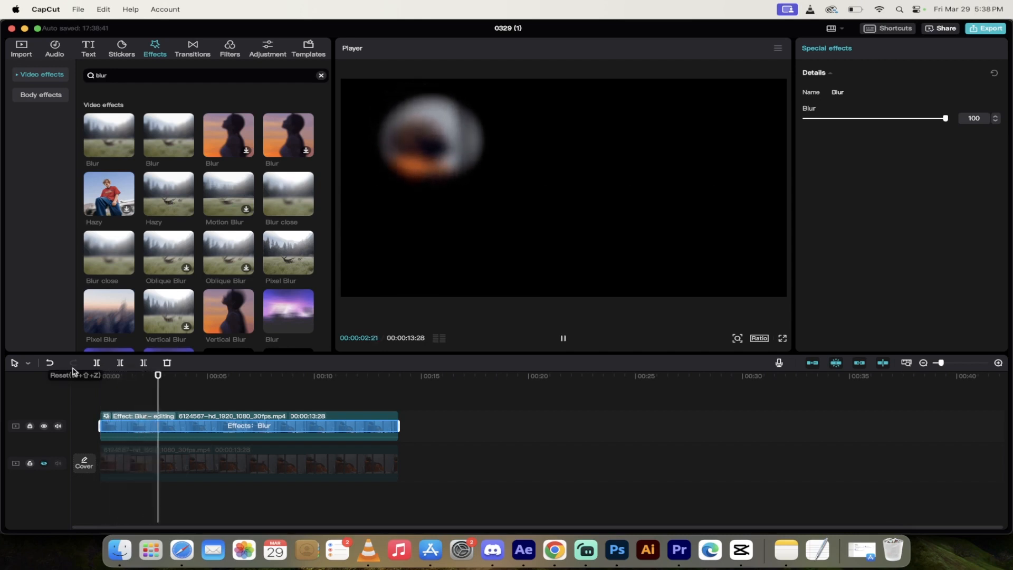
click(162, 377)
drag(162, 376, 101, 376)
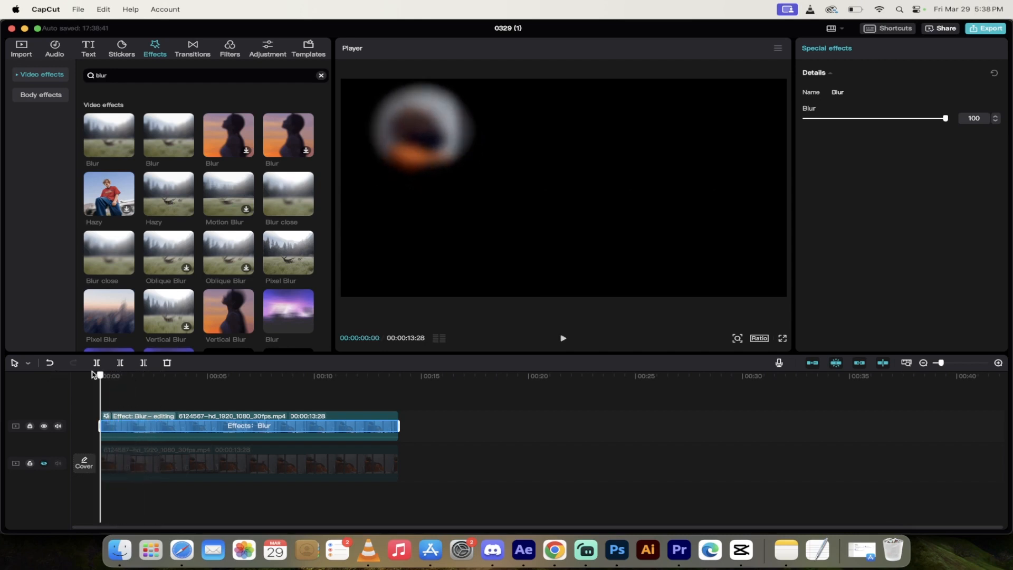
- Unhide the original video's track beneath the masked clip and play the first two seconds to check the face blur
click(45, 466)
key(space)
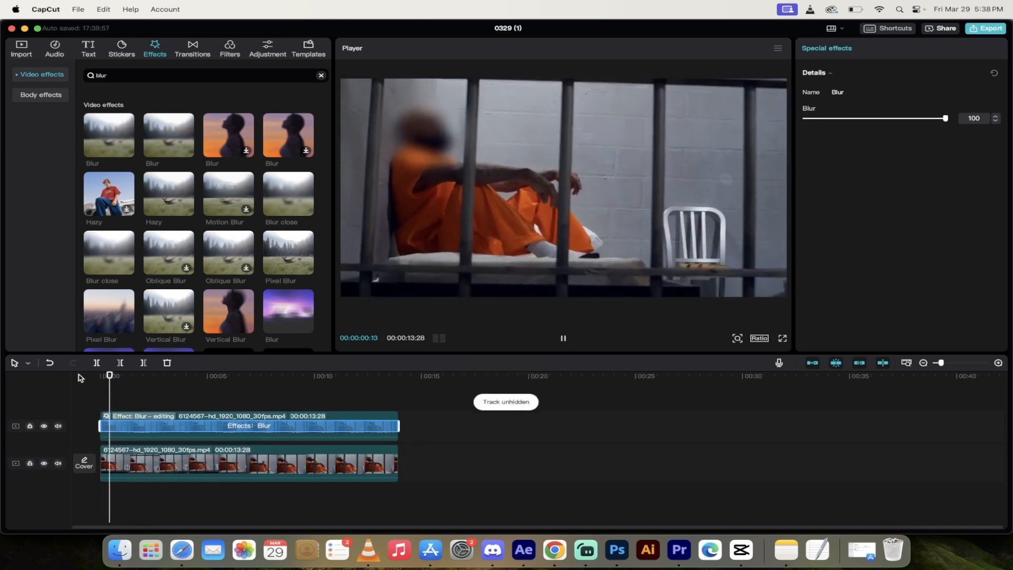
key(space)
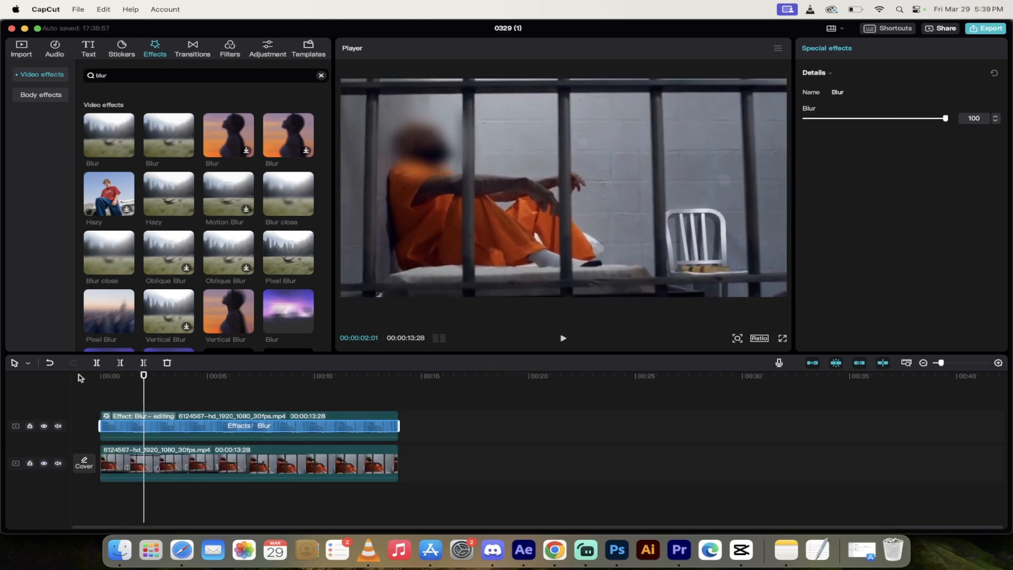